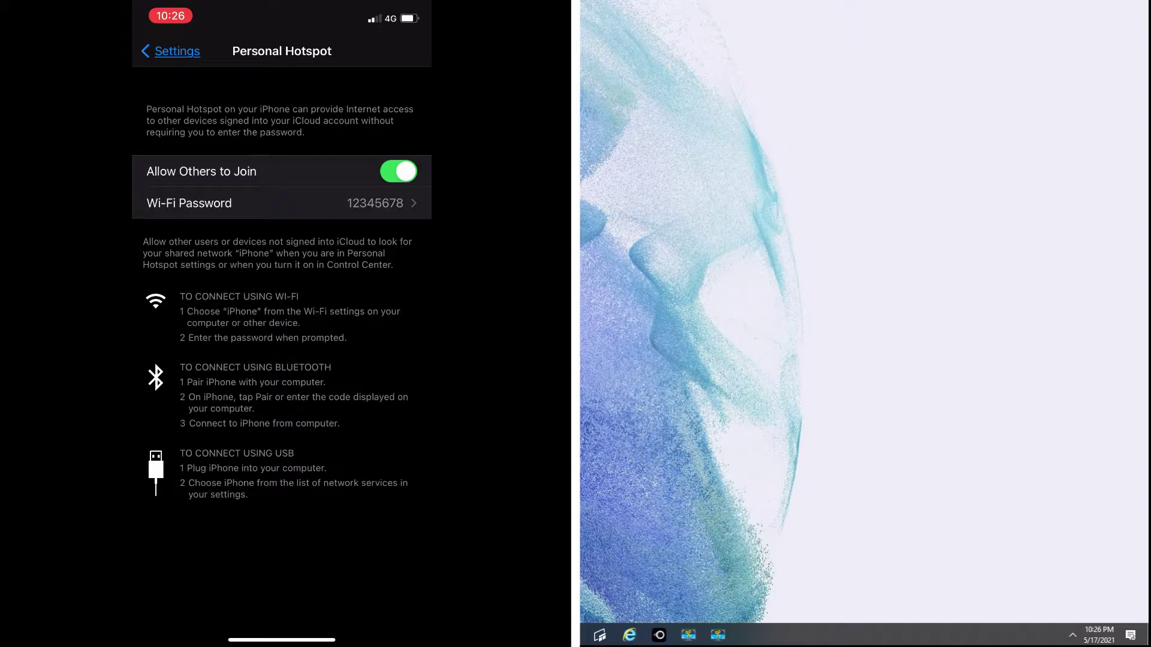
Step: Show the available Wi-Fi networks from the network icon among the taskbar's hidden icons
click(1071, 636)
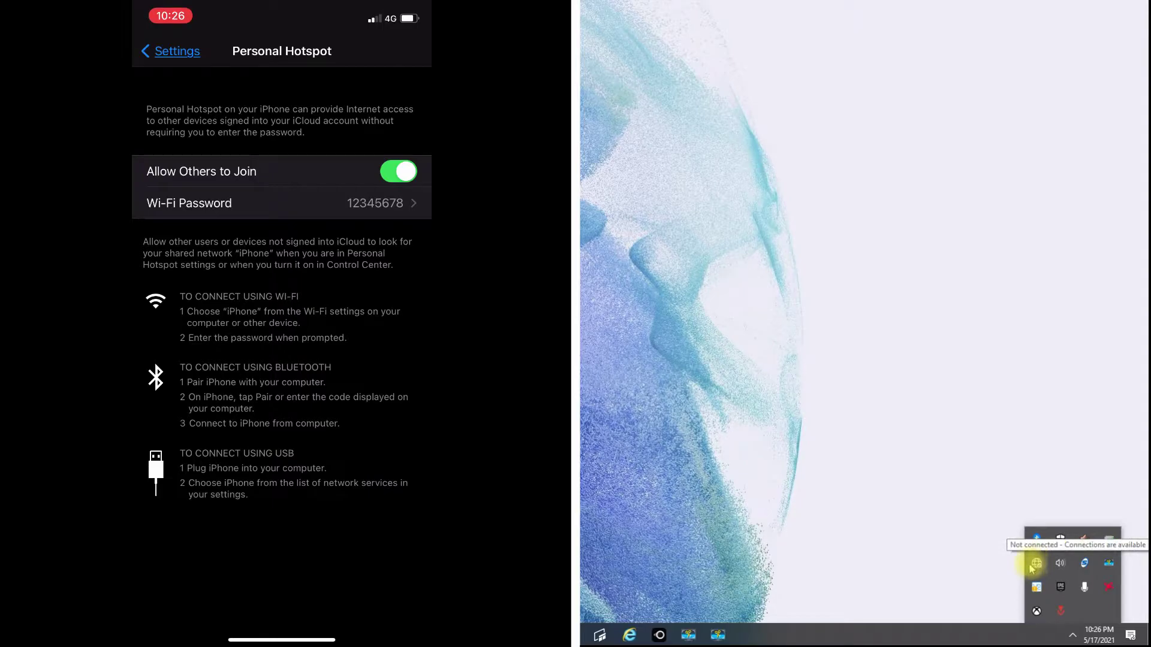
click(1034, 564)
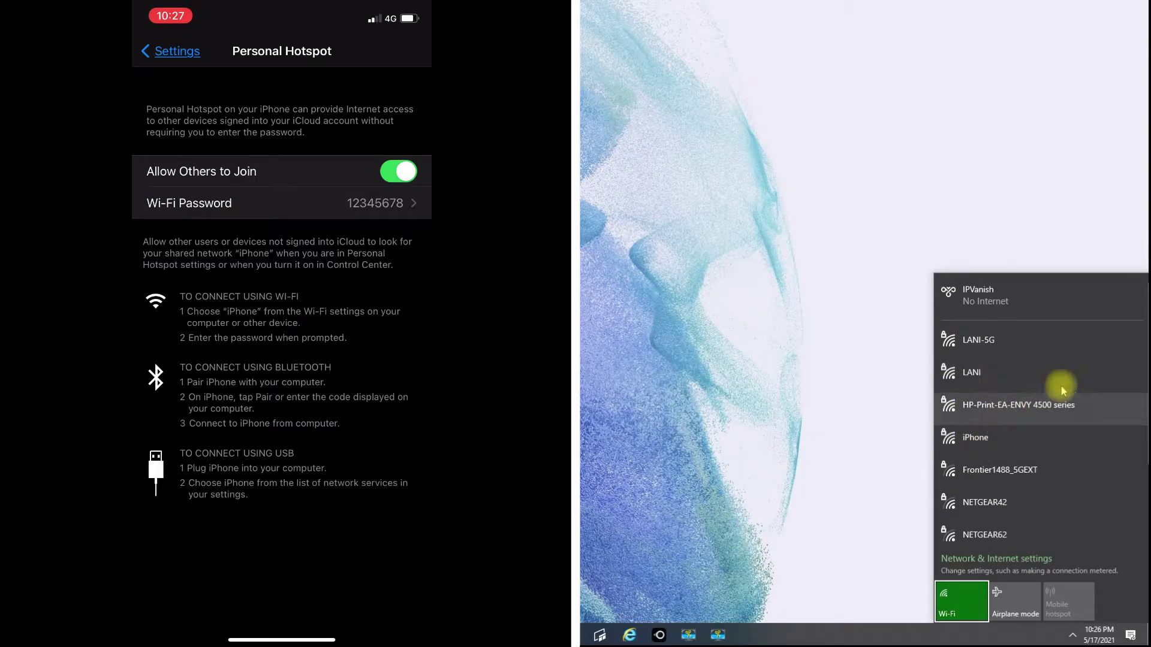
Step: Join the iPhone hotspot with Connect automatically off, and submit its password
click(1014, 442)
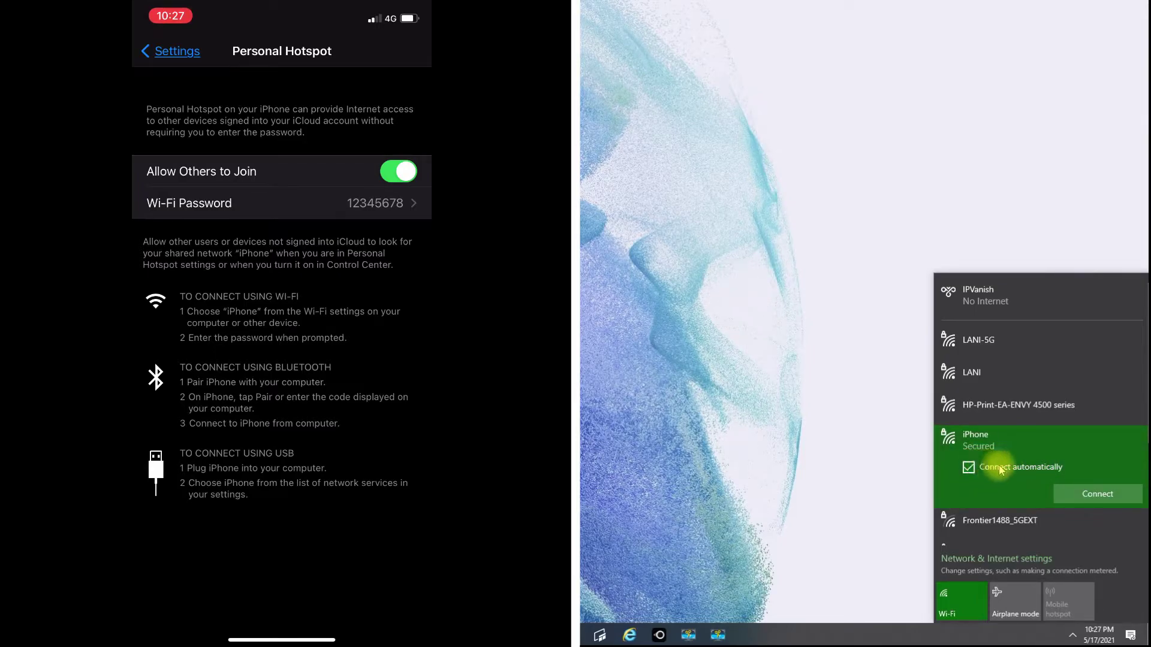
click(1001, 469)
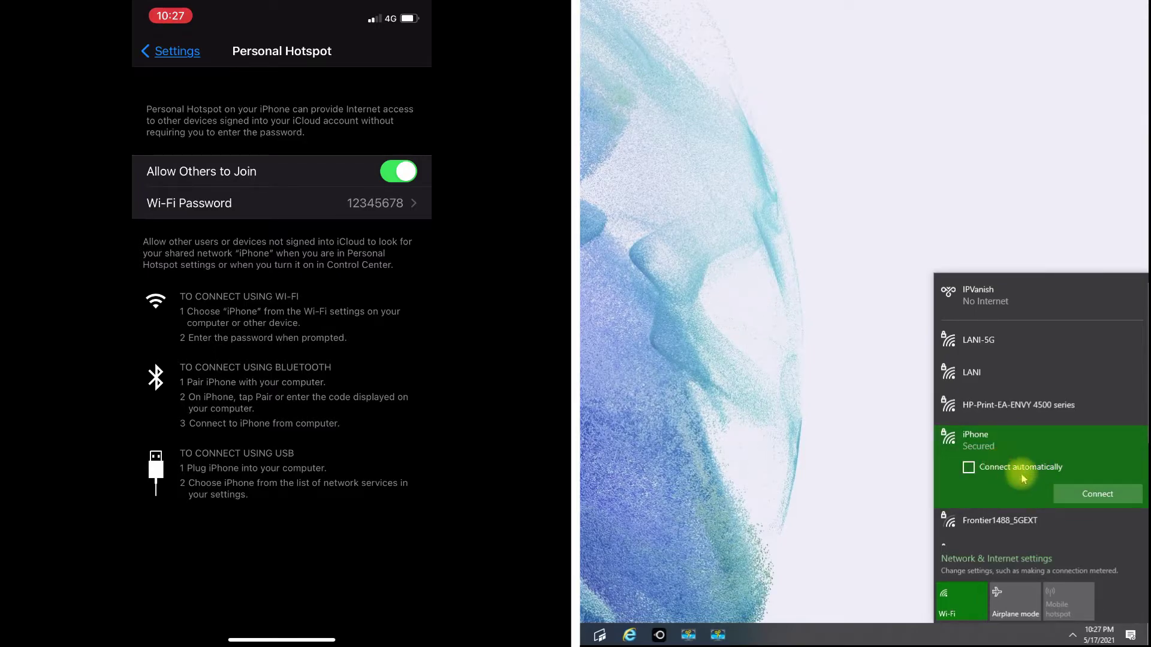
click(1079, 497)
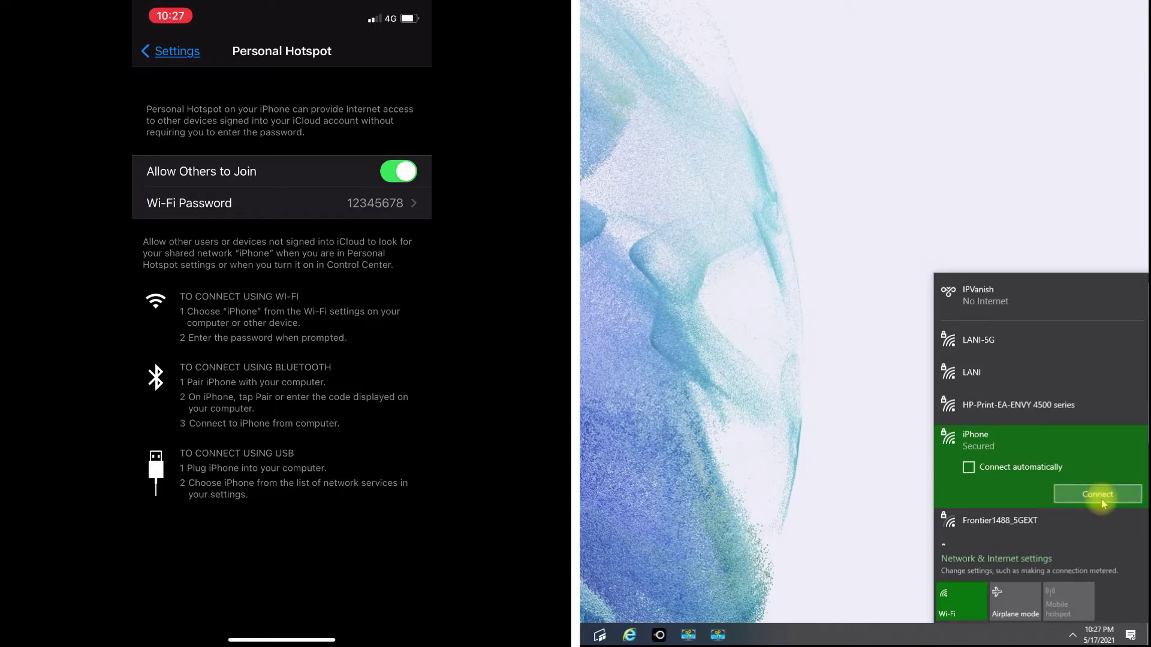
click(1102, 502)
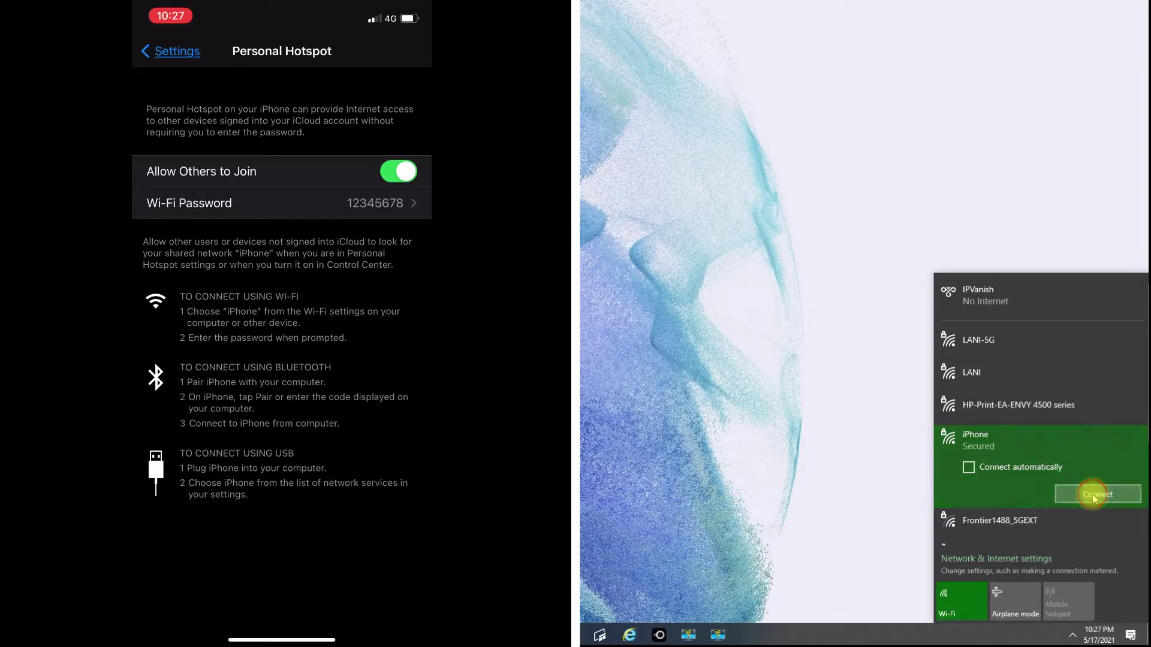
click(1091, 494)
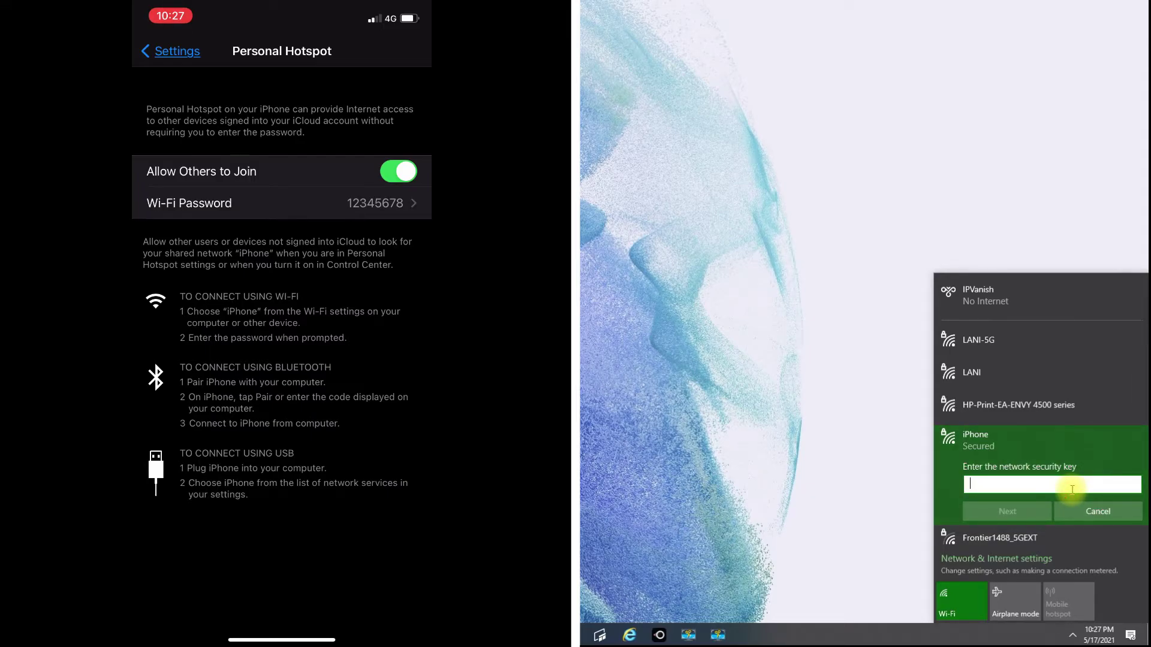
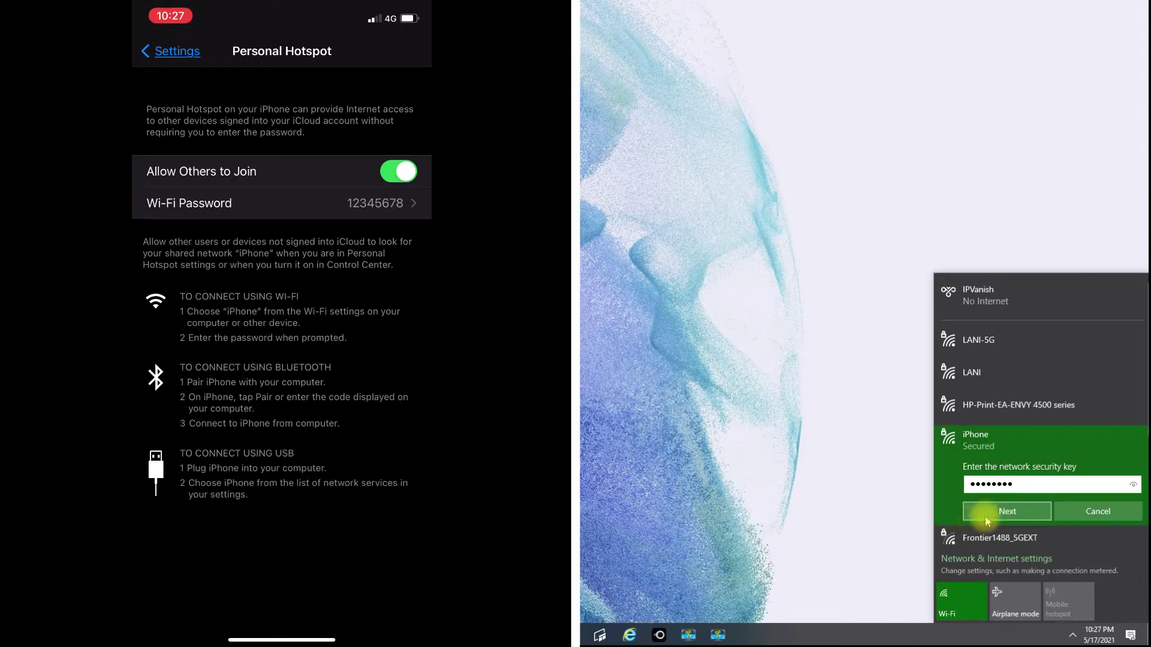
click(989, 512)
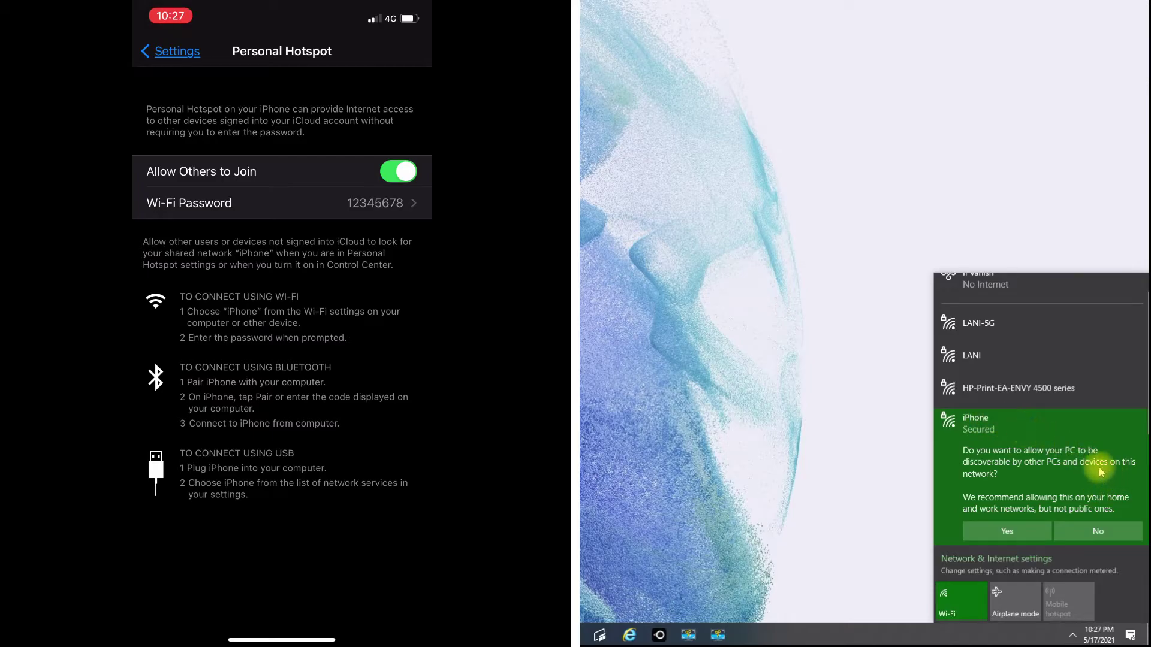
Step: Answer Yes to making the PC discoverable on the iPhone network
click(1021, 530)
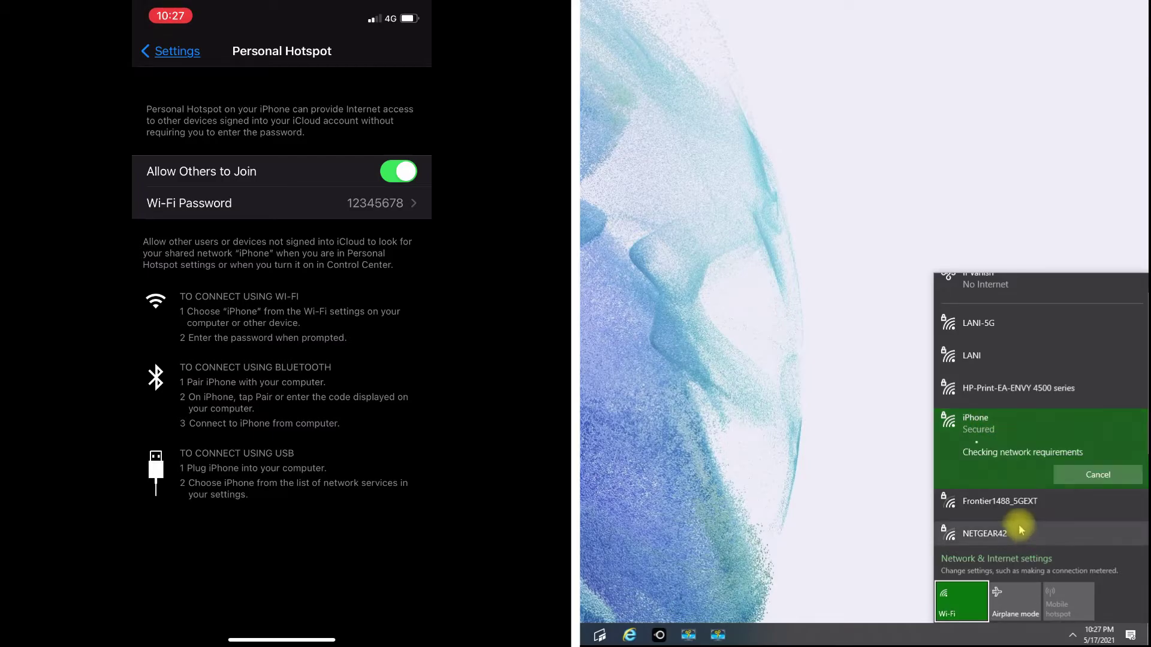